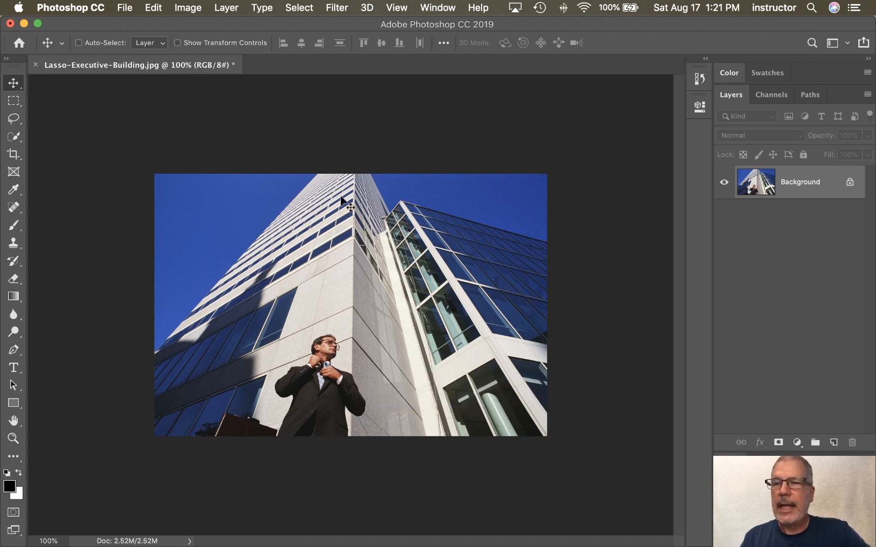
With the Lasso tool, draw a curving closed freehand selection in the blue sky beside the tower at 300% zoom
left_click(14, 120)
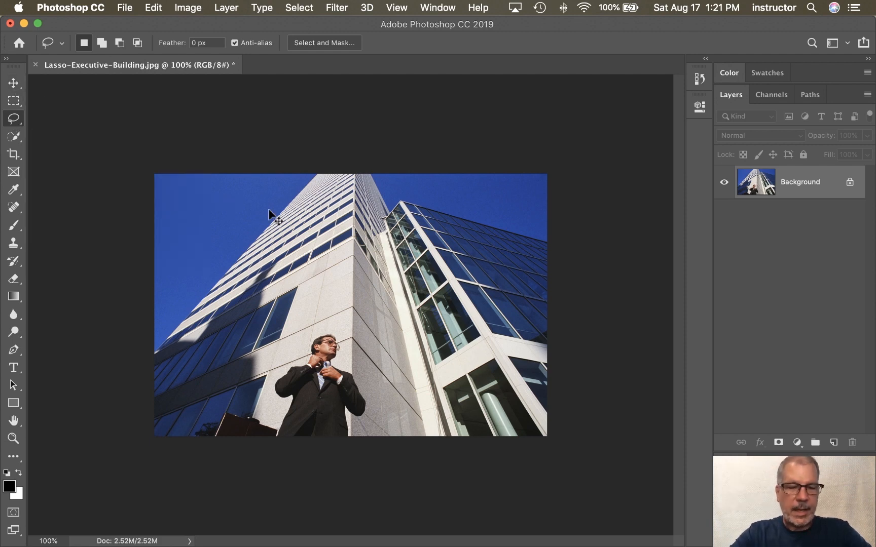
key("super+plus")
key("super+plus")
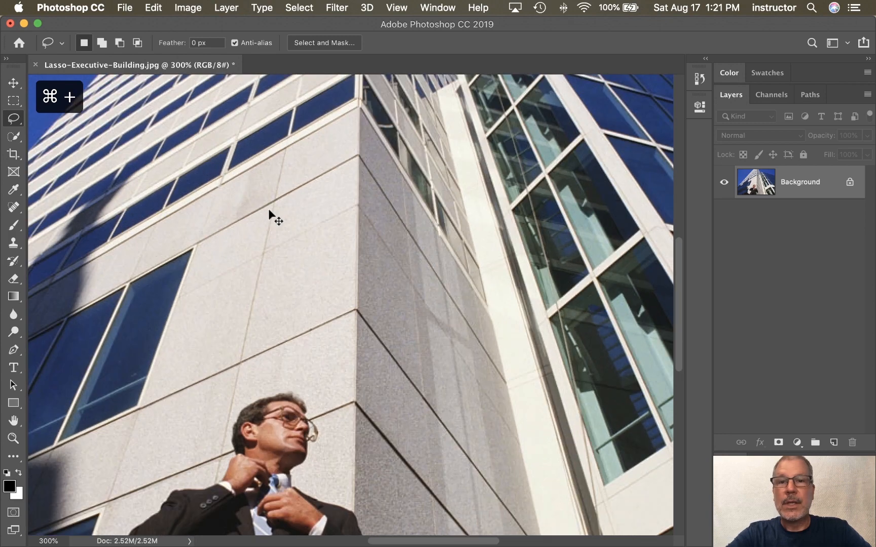
key("space")
left_click_drag(251, 235, 423, 342)
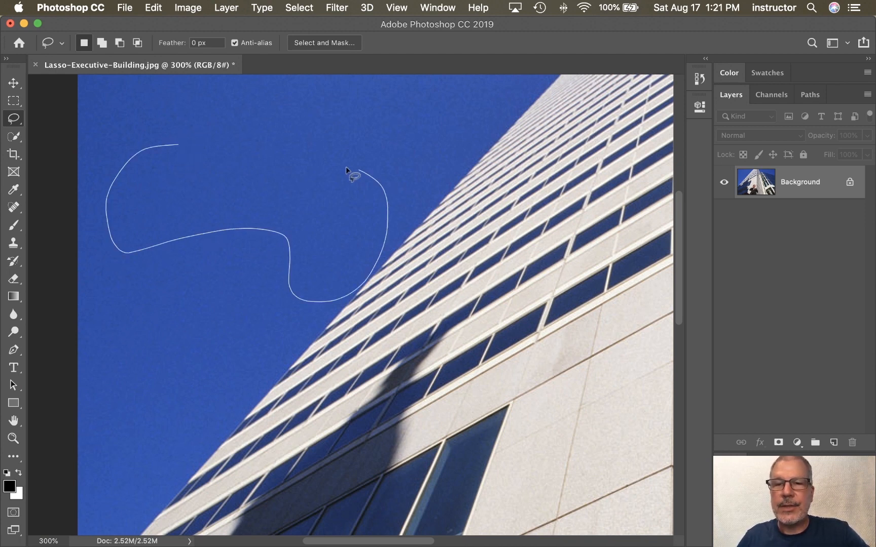
left_click_drag(346, 166, 178, 145)
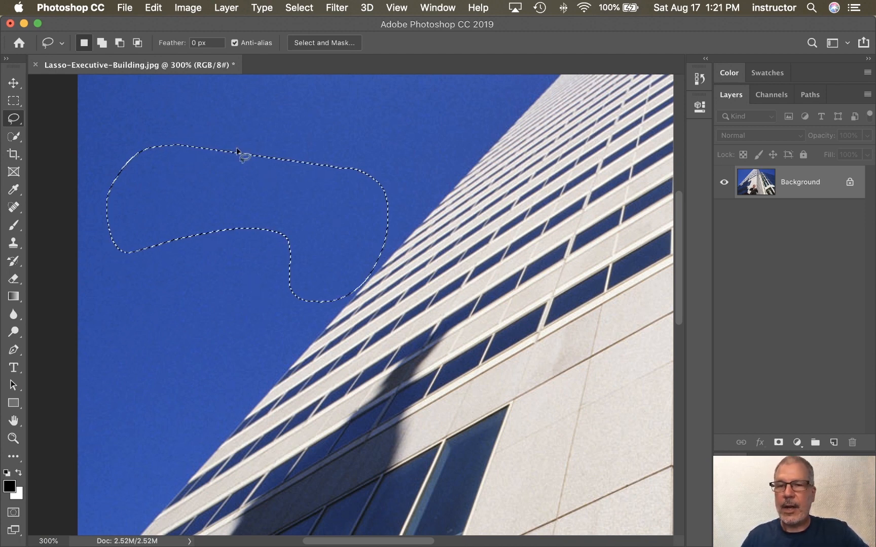
Draw a roughly circular freehand Lasso selection in the sky, ending at its starting point, and clear it
left_click(167, 116)
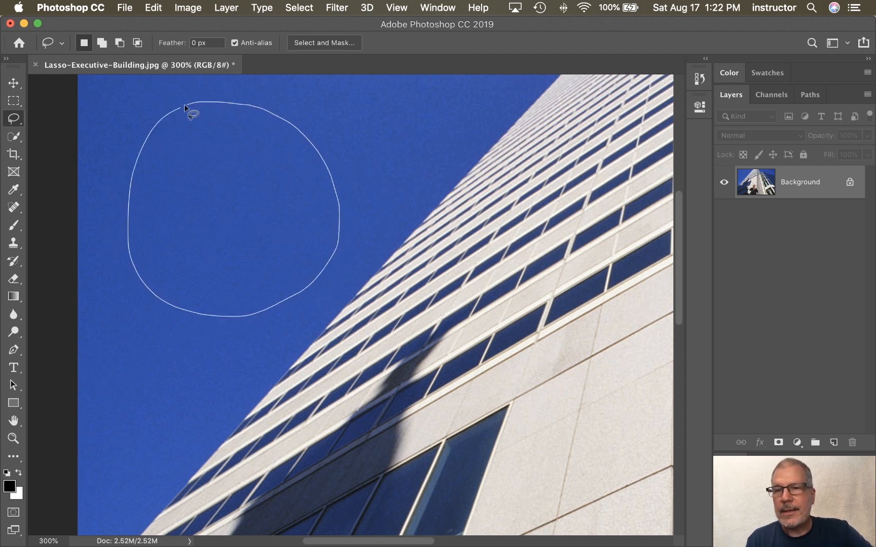
left_click_drag(183, 106, 183, 107)
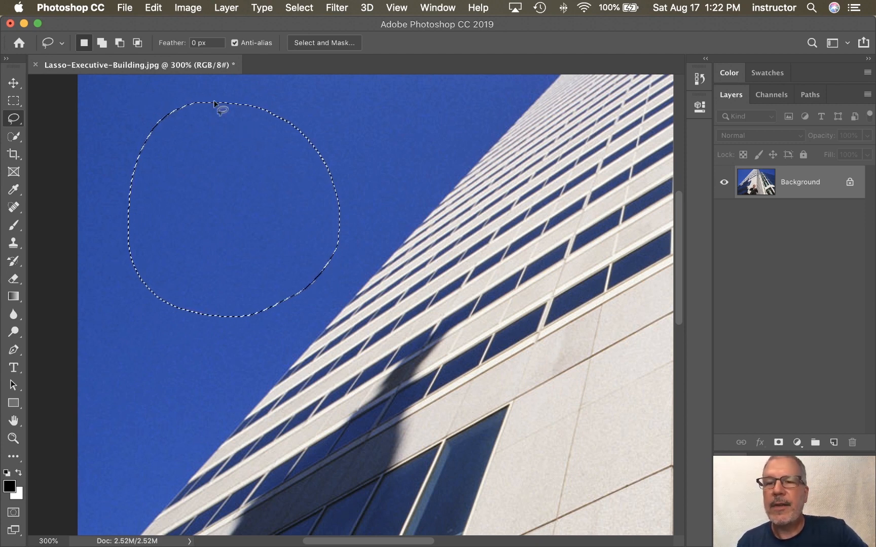
mouse_move(232, 215)
left_mouse_down()
mouse_move(338, 215)
mouse_move(355, 265)
mouse_move(227, 213)
mouse_move(231, 225)
left_mouse_up()
left_click(411, 126)
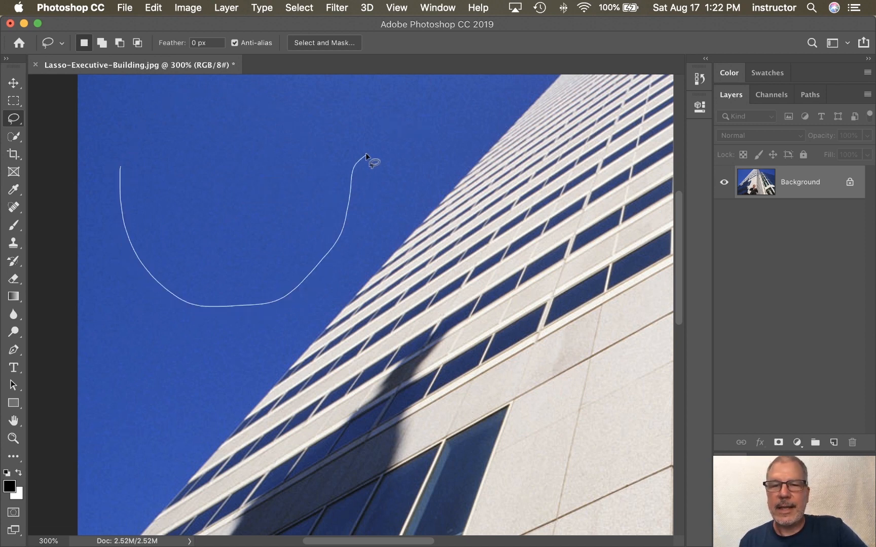
Make two successive U-shaped Lasso selections in the sky, ending each stroke early so a straight edge closes it
left_click_drag(365, 153, 307, 139)
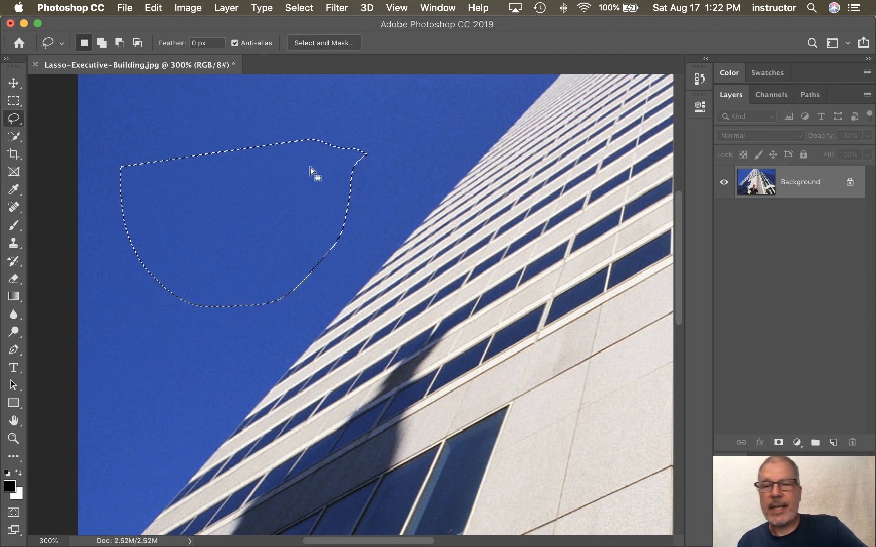
left_click(143, 142)
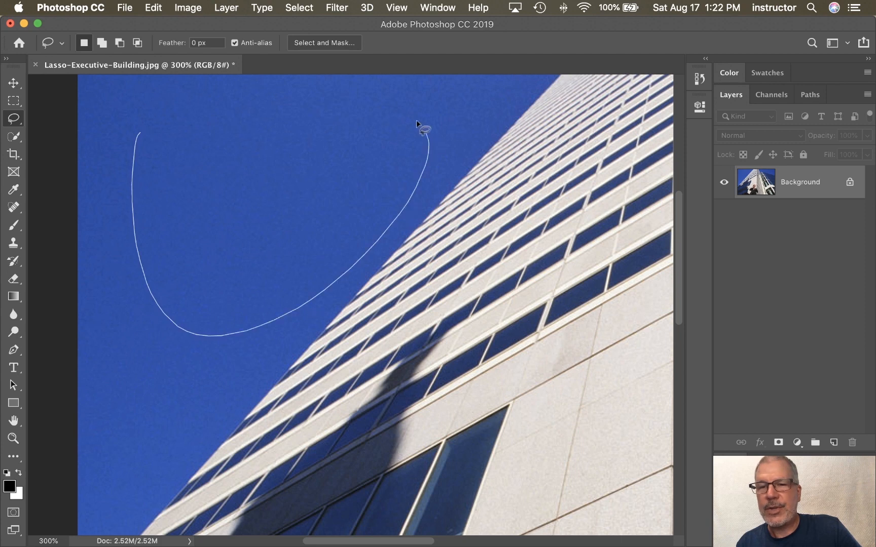
left_click_drag(341, 114, 340, 115)
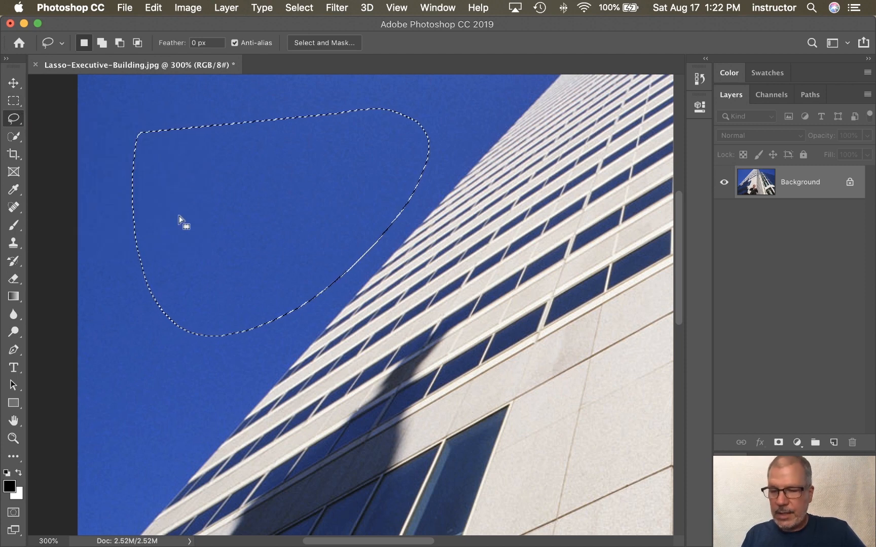
Replace the current selection with a rounded freehand head shape in the sky and add two long rabbit ears to it
key("shift")
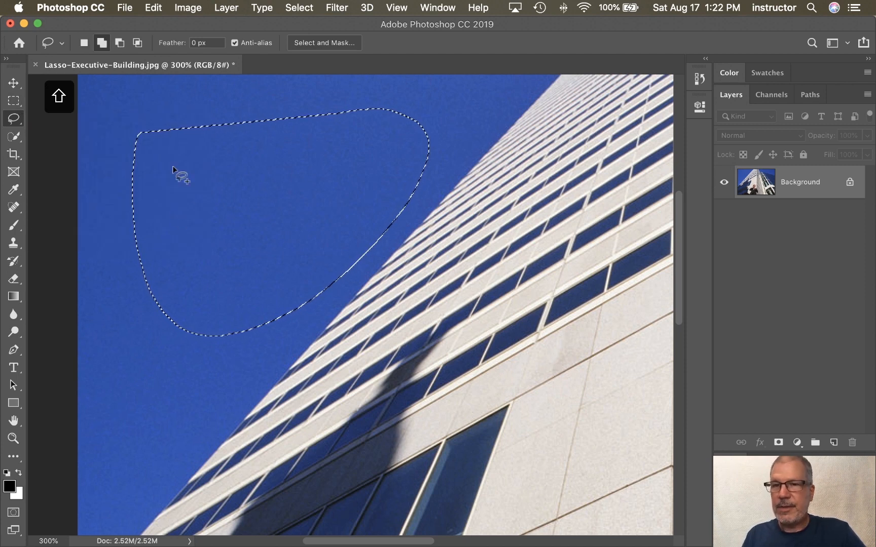
left_click(131, 203)
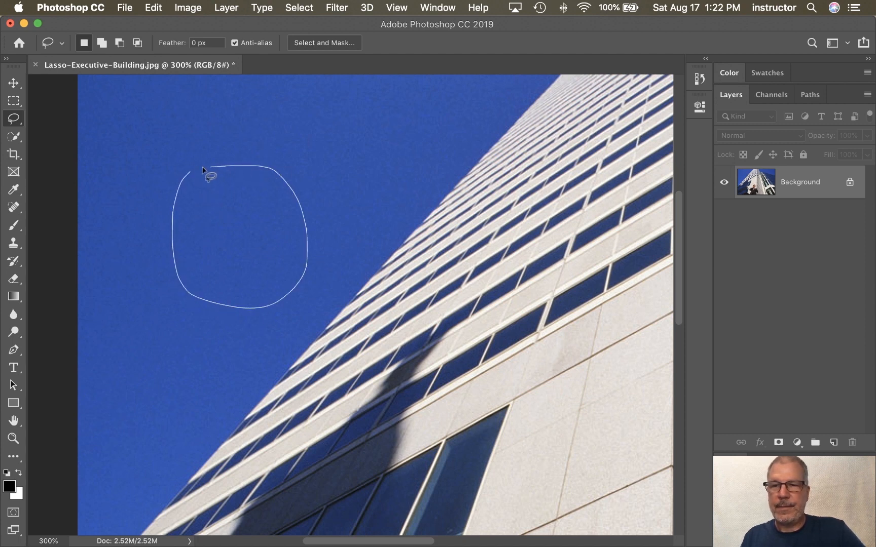
mouse_move(201, 167)
left_mouse_down()
mouse_move(188, 109)
mouse_move(204, 75)
mouse_move(216, 109)
mouse_move(208, 177)
left_mouse_up()
key("shift")
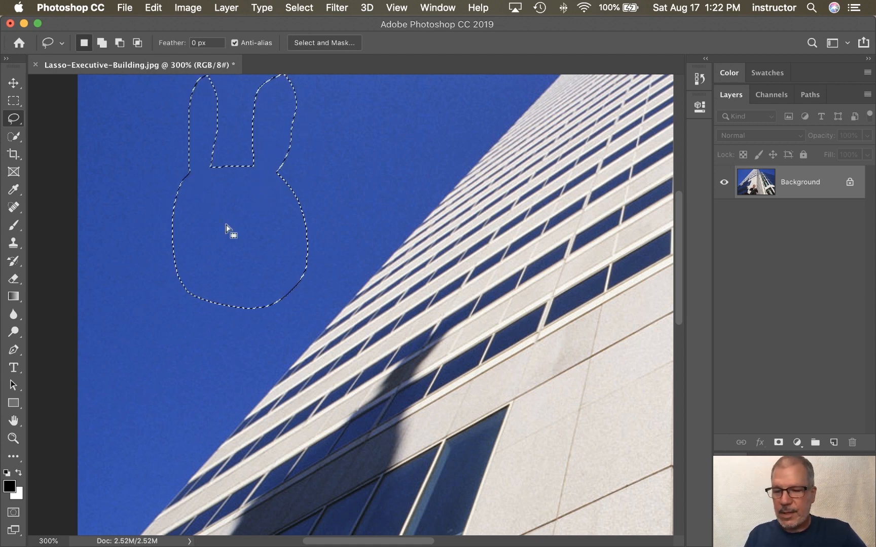
Subtract two oval eyes and a triangular nose from the rabbit-head selection, and deselect it
key("alt")
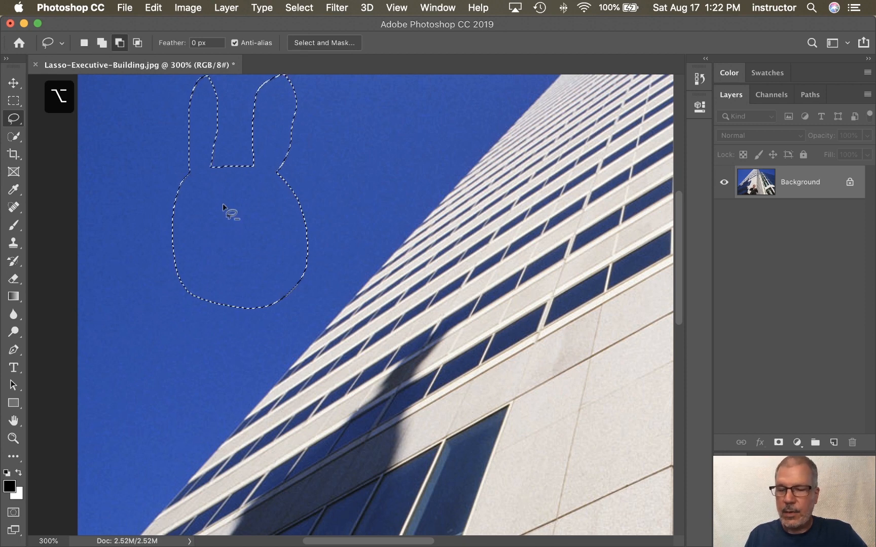
mouse_move(206, 197)
left_mouse_down()
mouse_move(197, 218)
mouse_move(227, 203)
mouse_move(205, 199)
mouse_move(265, 223)
mouse_move(242, 200)
left_mouse_up()
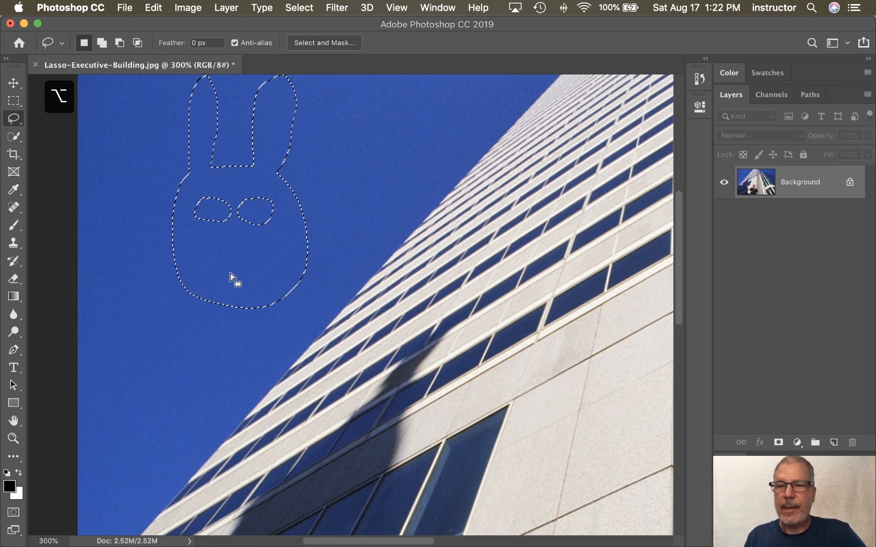
key("alt")
mouse_move(222, 242)
left_mouse_down()
mouse_move(250, 239)
mouse_move(236, 274)
mouse_move(227, 249)
mouse_move(226, 276)
left_mouse_up()
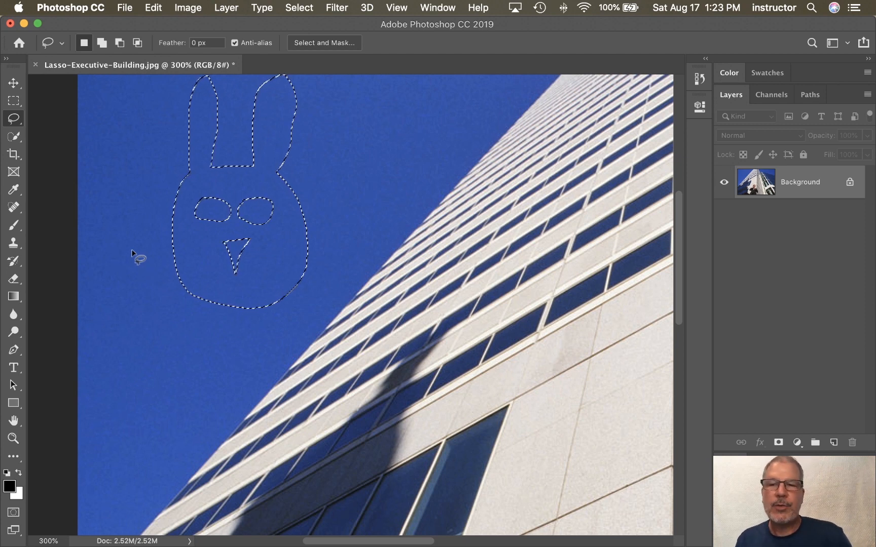
key("super+d")
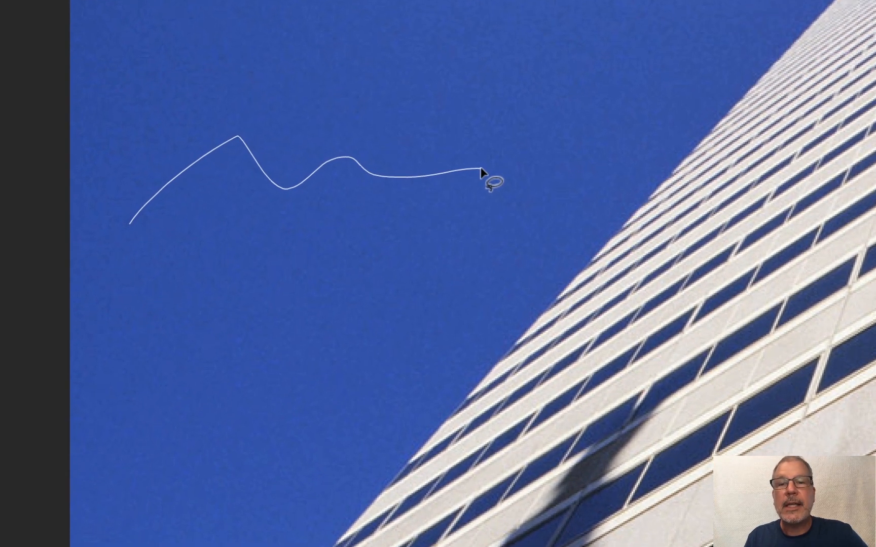
Draw a Lasso selection in the sky with a wavy freehand upper edge and straight segments along the remaining sides
key("shift")
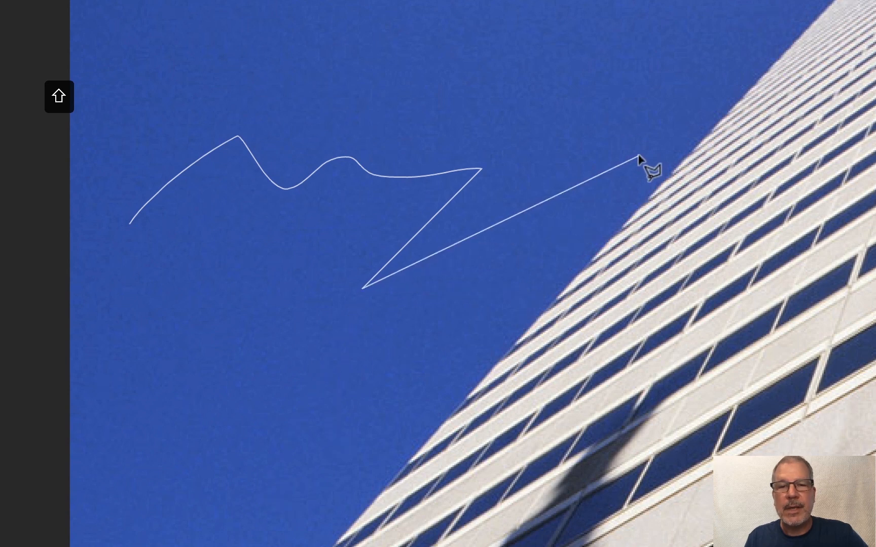
left_click(404, 385)
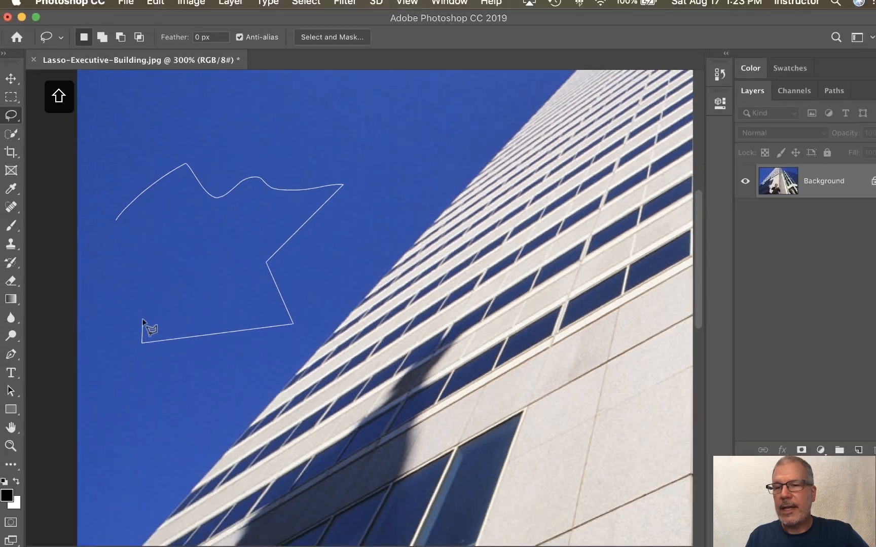
double_click(169, 414)
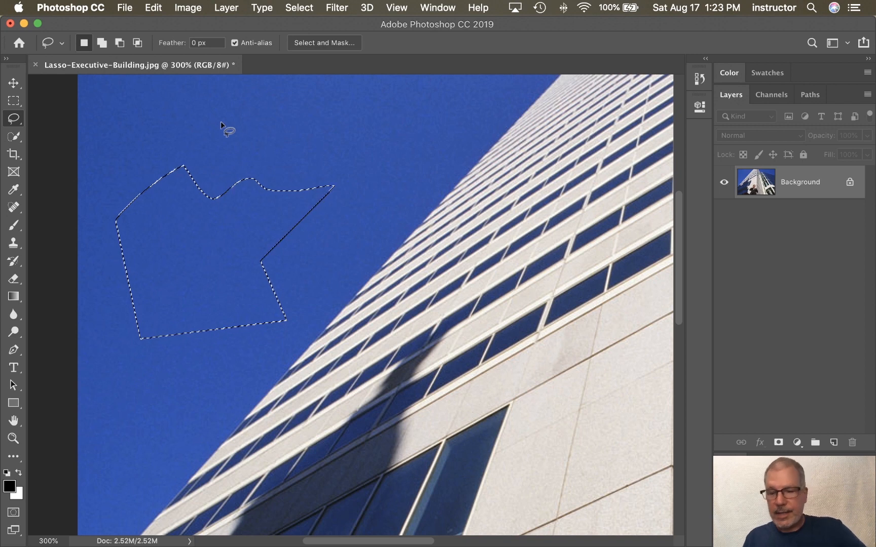
Subtract a freehand area from the upper part of the mixed curved and straight selection
key("alt")
left_click_drag(187, 132, 243, 120)
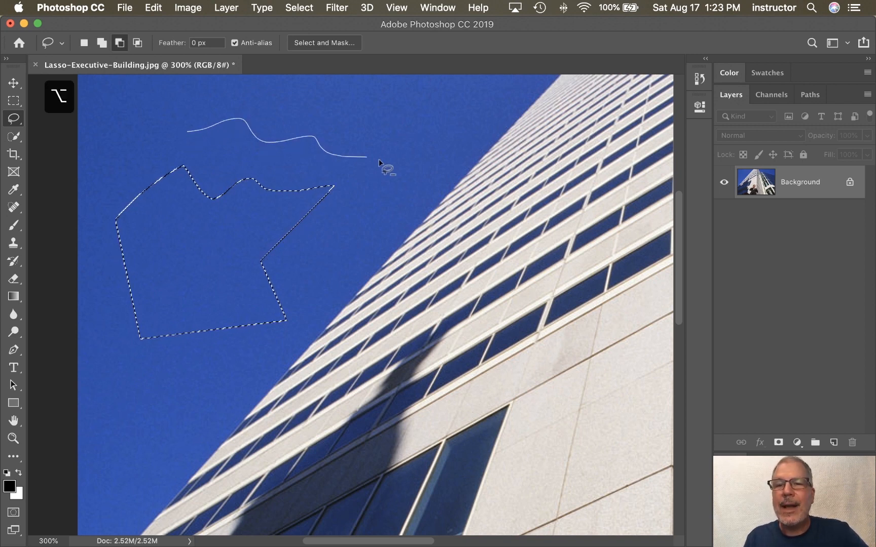
left_click_drag(223, 227, 121, 185)
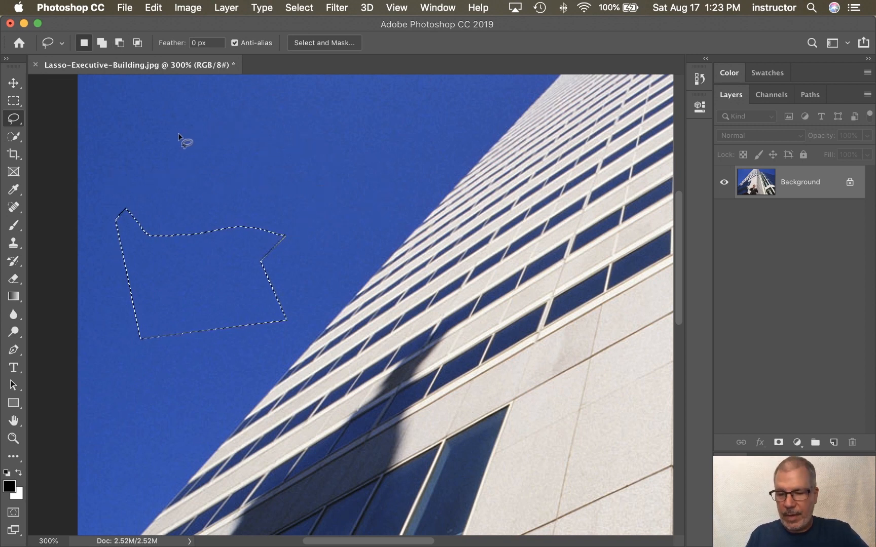
Draw a new Lasso selection in the sky that combines a curvy freehand upper outline with straight segments below
left_click_drag(122, 152, 213, 134)
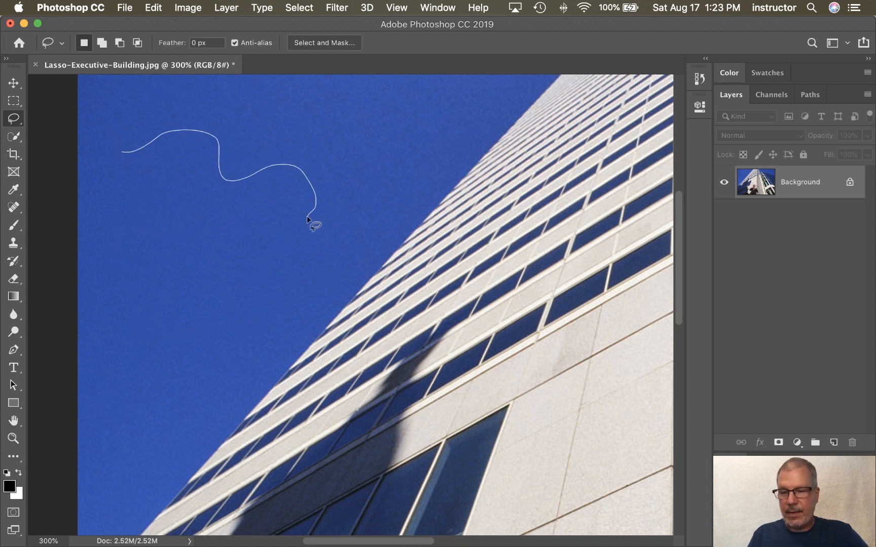
key("alt")
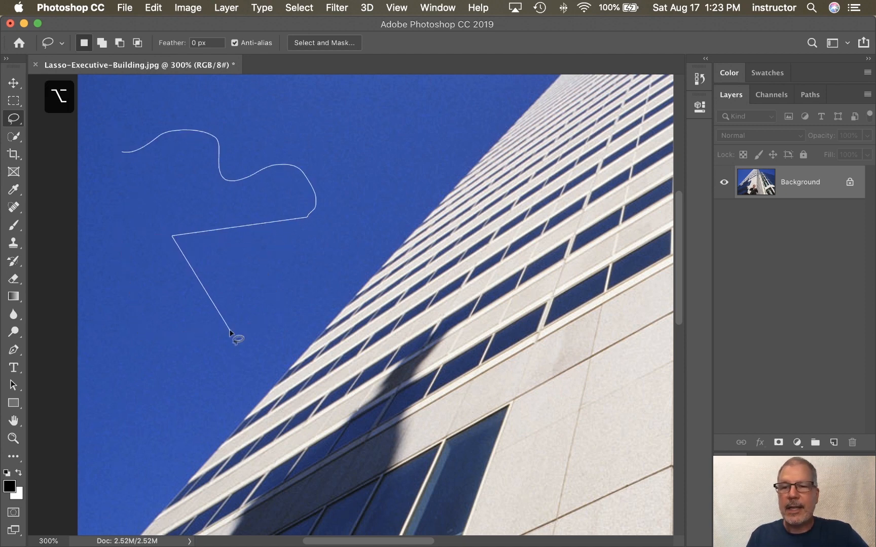
left_click_drag(111, 231, 116, 234)
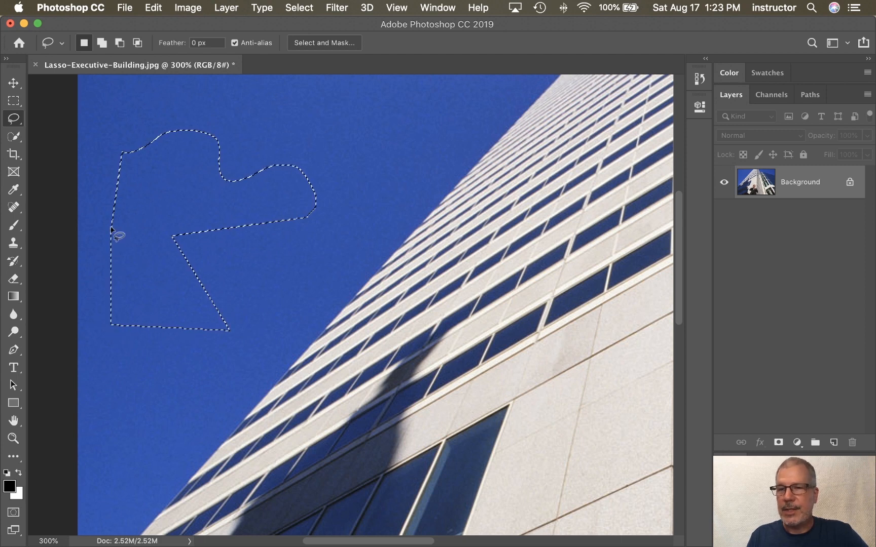
Clear the selection and use the Polygonal Lasso tool to draw a seven-cornered shape in the sky, closing it at its starting point
left_click(14, 119)
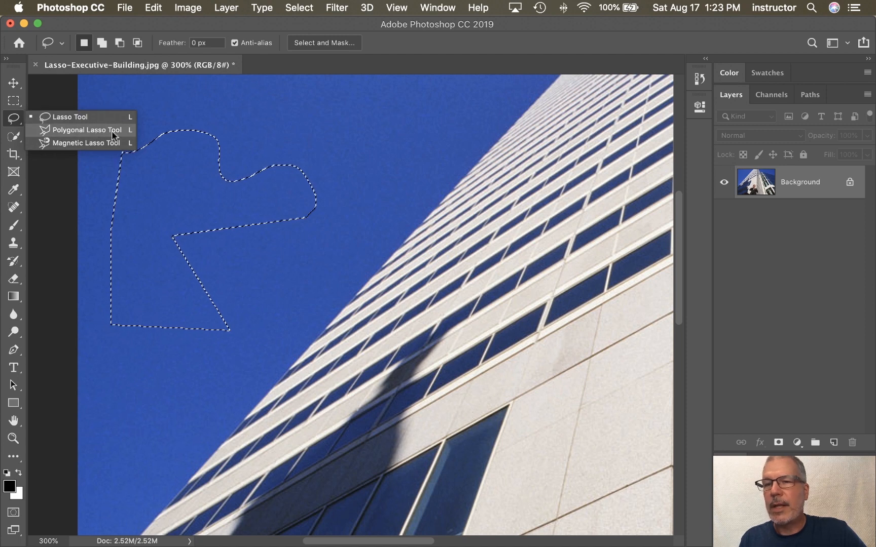
left_click(332, 147)
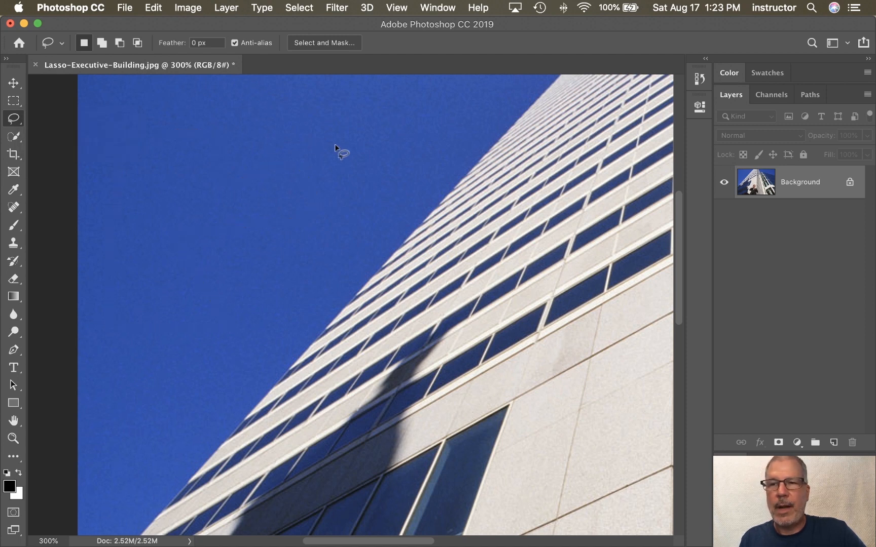
right_click(13, 118)
left_click(60, 127)
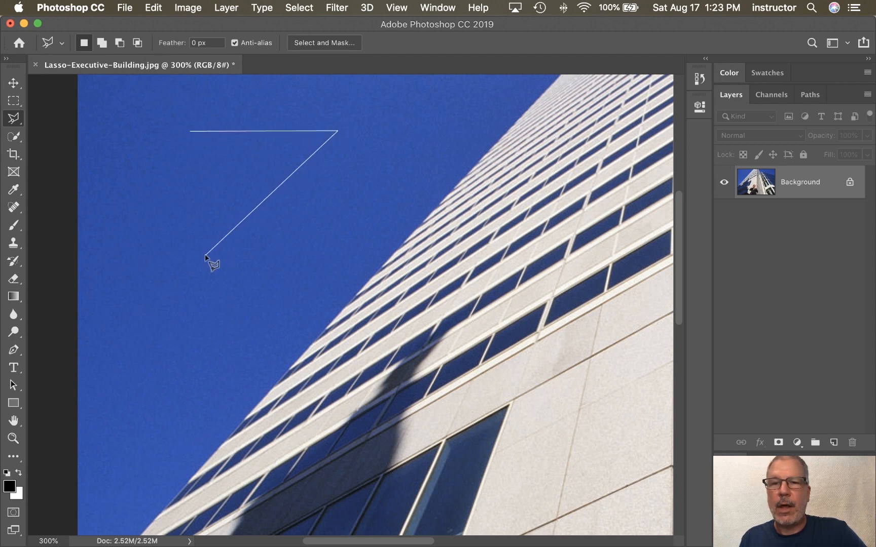
left_click(206, 94)
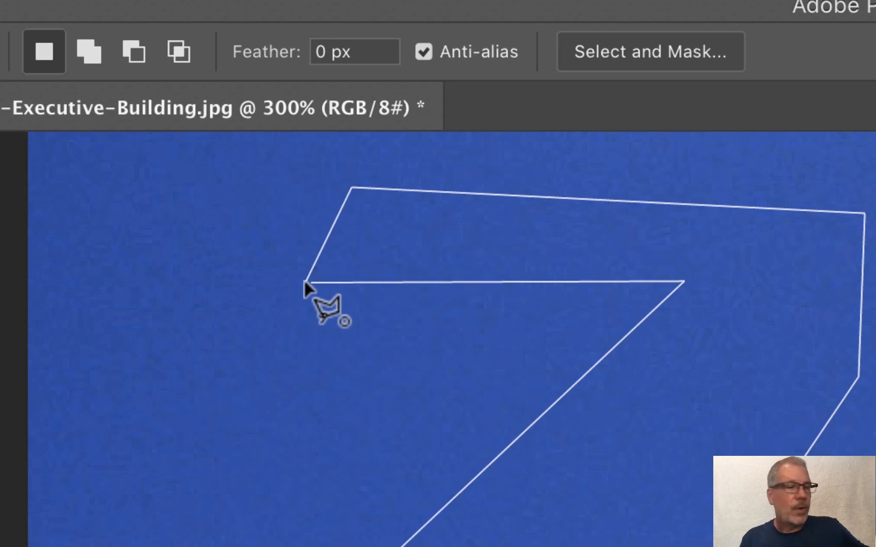
left_click(304, 280)
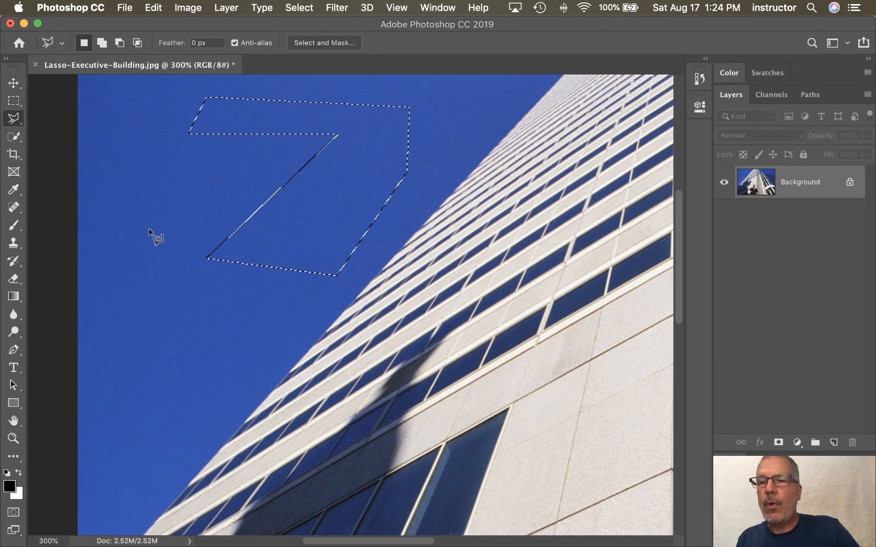
Draw a triangular Polygonal Lasso selection in the sky and replace it with an arrow-shaped one, closing each from its last corner
left_click(137, 223)
left_click(273, 178)
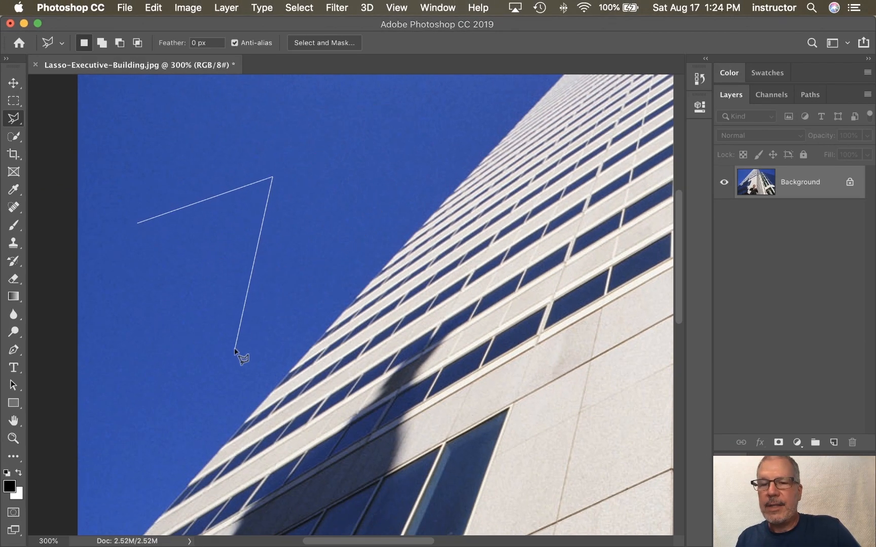
double_click(235, 350)
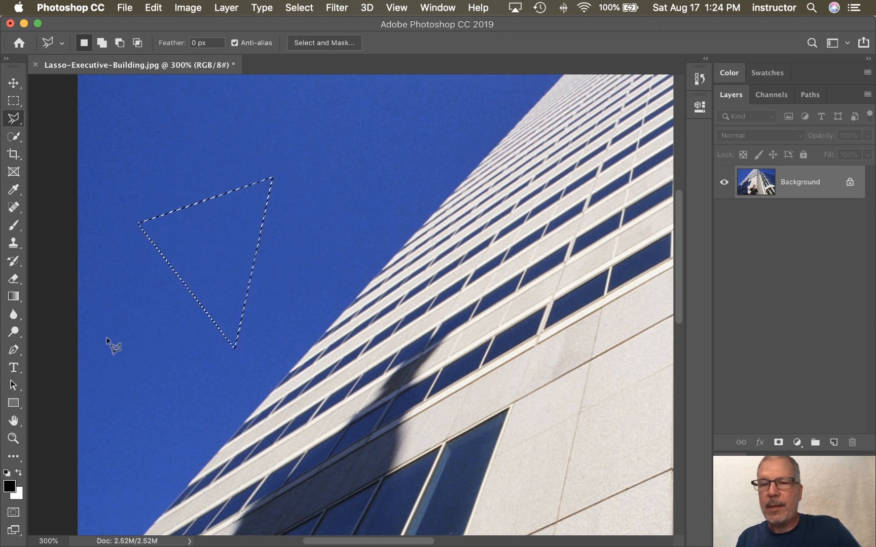
left_click(120, 329)
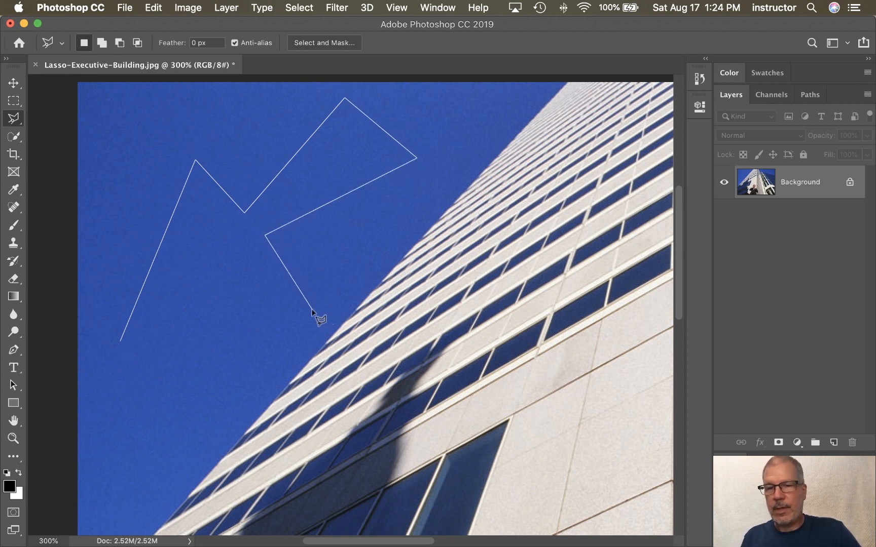
double_click(312, 311)
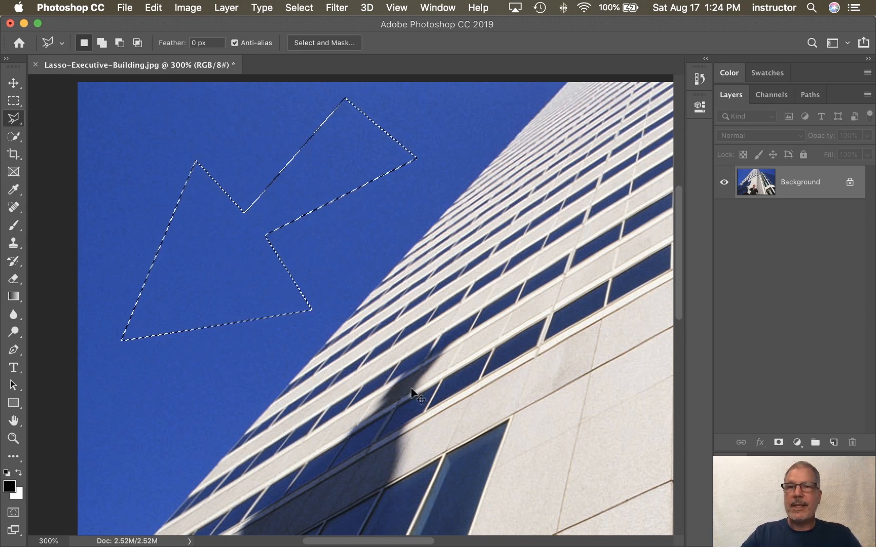
Clear the arrow-shaped selection in the sky
left_click(299, 7)
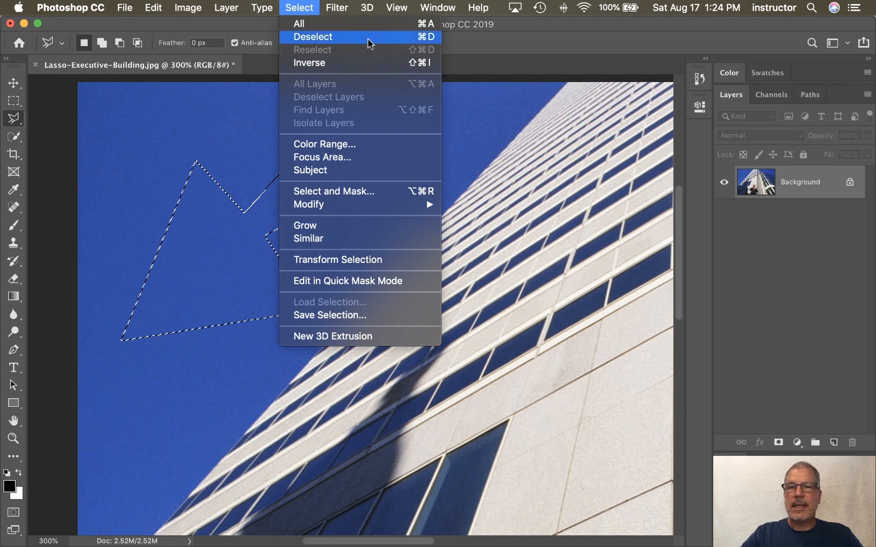
left_click(367, 38)
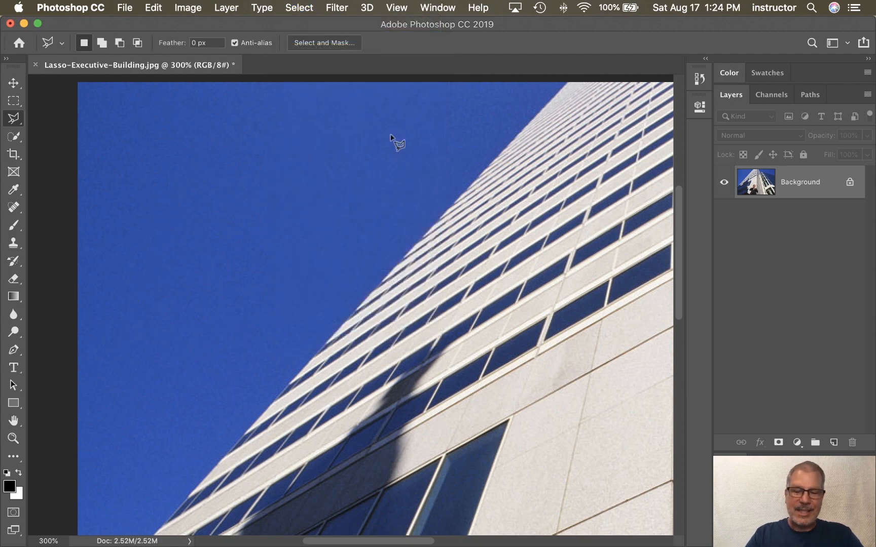
Use the Lasso tool to select the man in the suit, tracing his outline freehand from the photo's lower edge around his head and arms
left_click_drag(512, 344, 320, 166)
left_click_drag(419, 512, 512, 414)
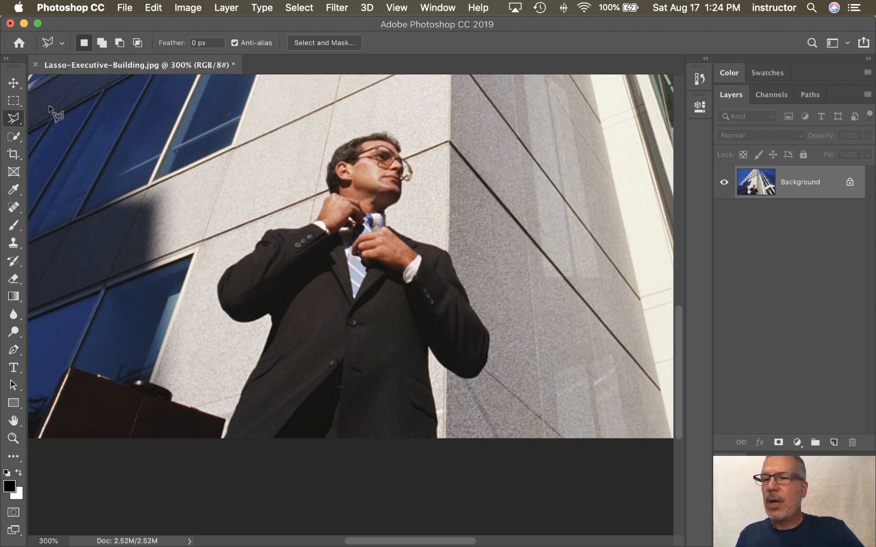
left_click(18, 122)
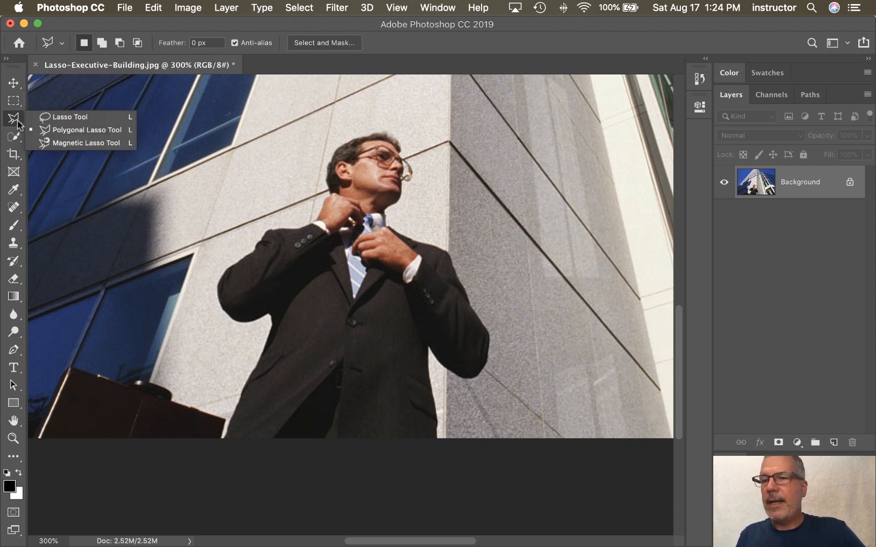
left_click(55, 118)
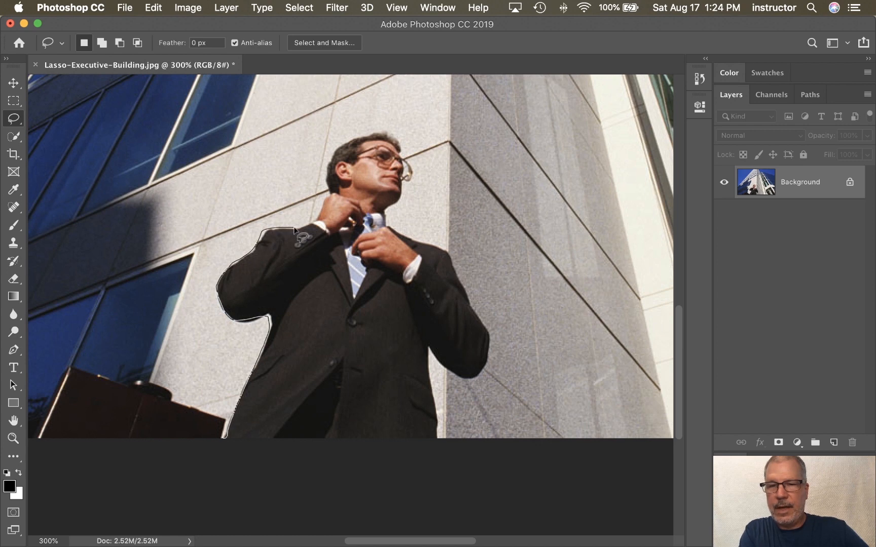
key("Escape")
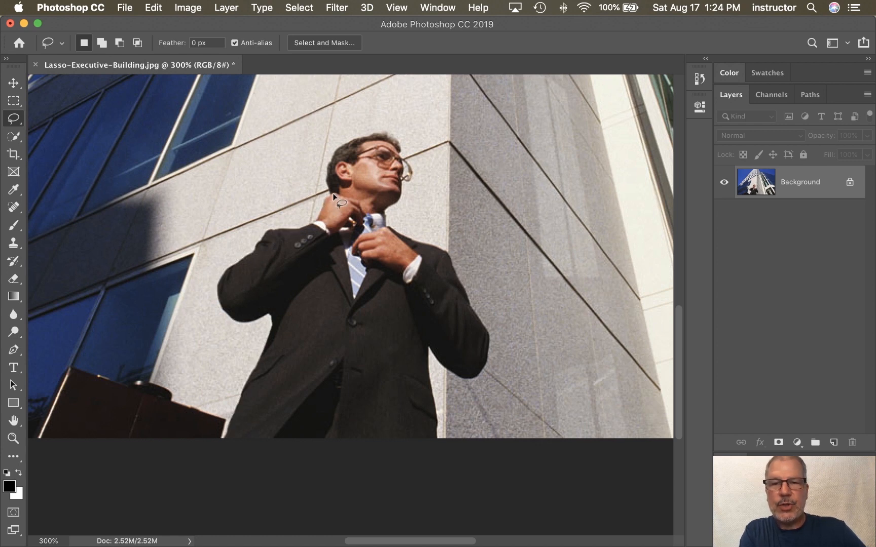
mouse_move(229, 448)
left_mouse_down()
mouse_move(278, 321)
mouse_move(274, 311)
mouse_move(226, 314)
mouse_move(220, 289)
mouse_move(261, 231)
mouse_move(314, 221)
mouse_move(330, 189)
mouse_move(328, 164)
mouse_move(377, 136)
left_mouse_up()
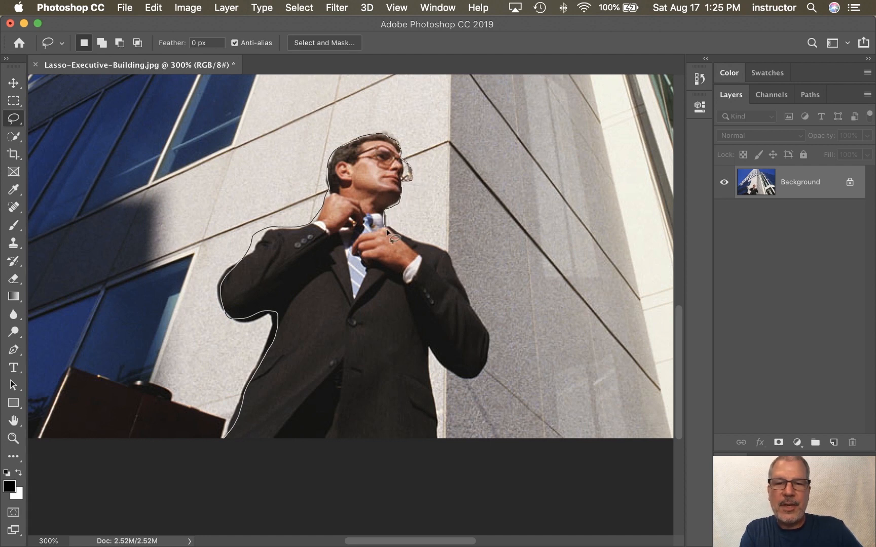
mouse_move(387, 231)
left_mouse_down()
mouse_move(445, 253)
mouse_move(481, 327)
left_mouse_up()
mouse_move(481, 375)
left_mouse_down()
mouse_move(460, 379)
mouse_move(430, 352)
mouse_move(429, 367)
left_mouse_up()
left_click_drag(435, 408, 440, 453)
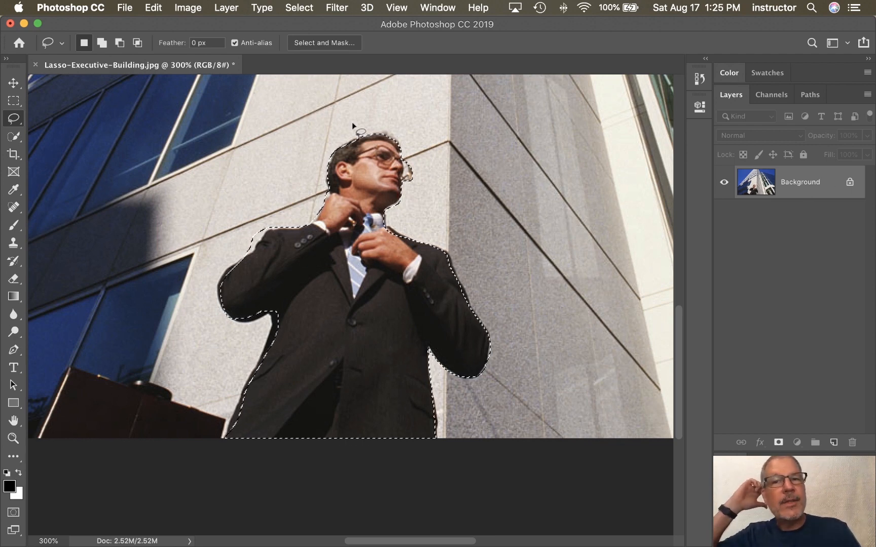
Copy the selected man onto a new layer with Layer Via Copy
left_click(187, 8)
mouse_move(226, 8)
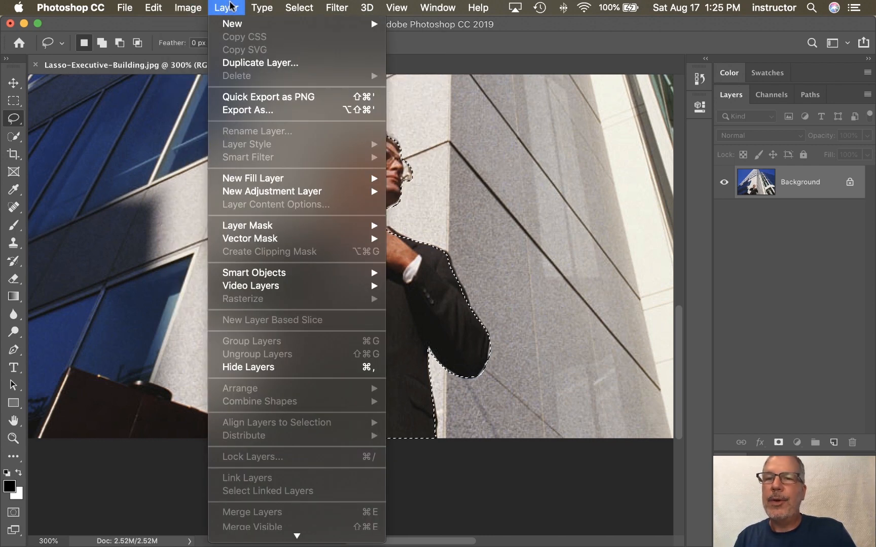
mouse_move(233, 23)
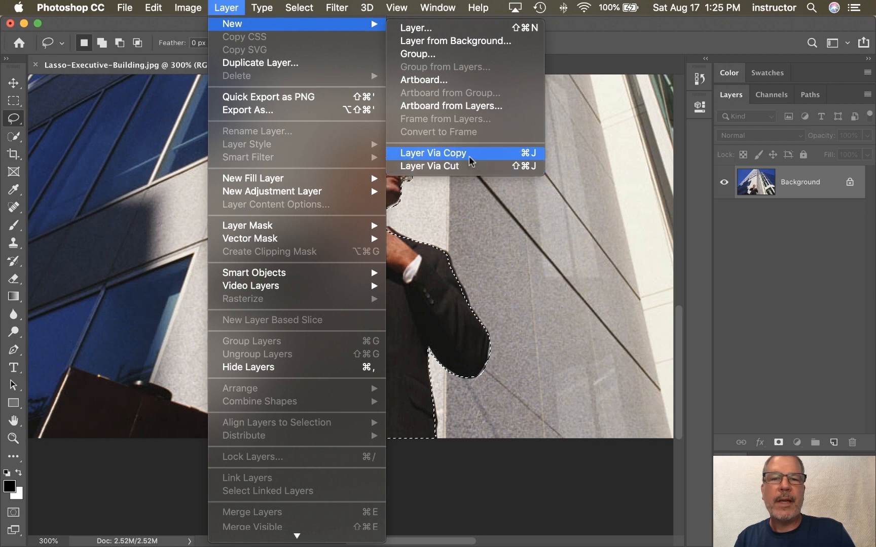
left_click(524, 153)
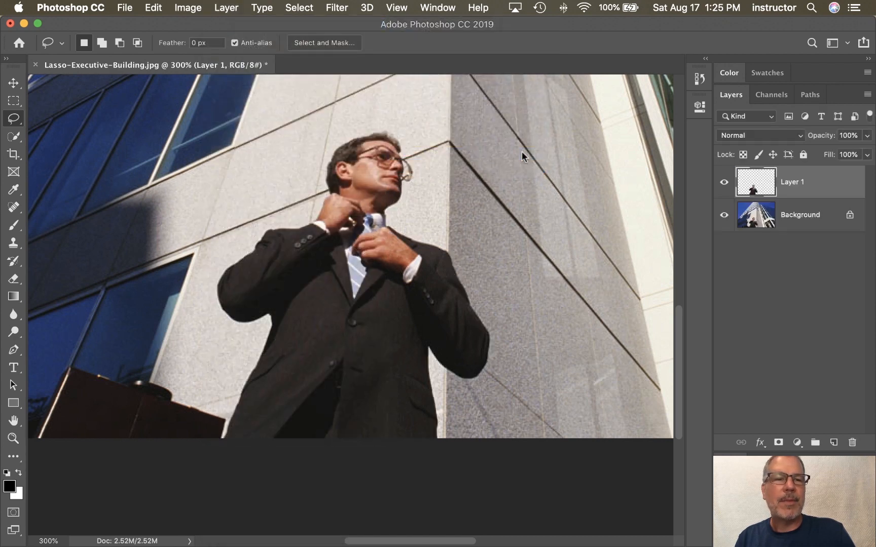
Check the cut-out man with the Background layer temporarily hidden, and move the copied man to the right with the Move tool
left_click(725, 215)
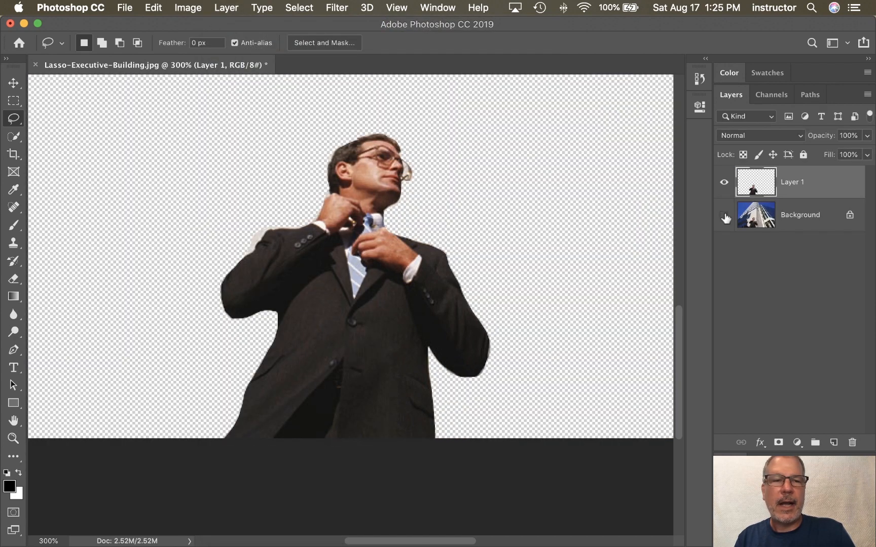
left_click(724, 216)
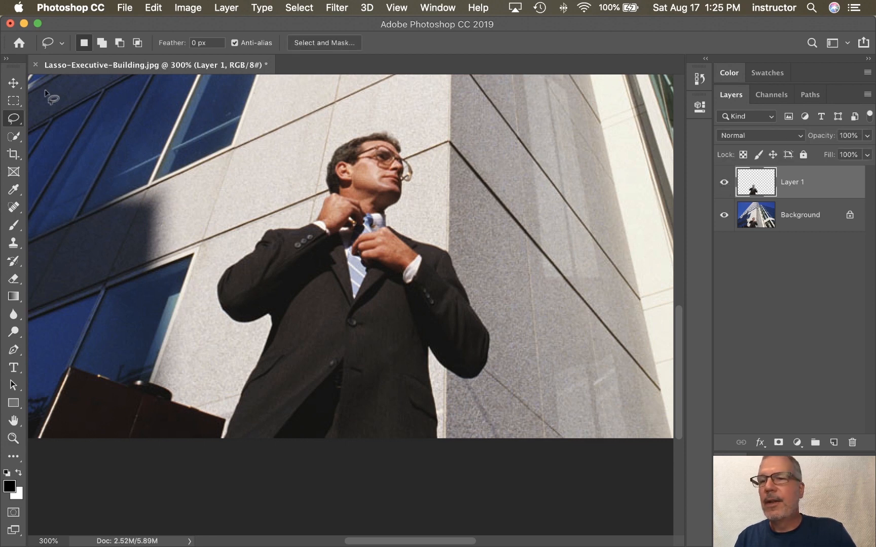
left_click(13, 82)
left_click_drag(348, 365, 486, 367)
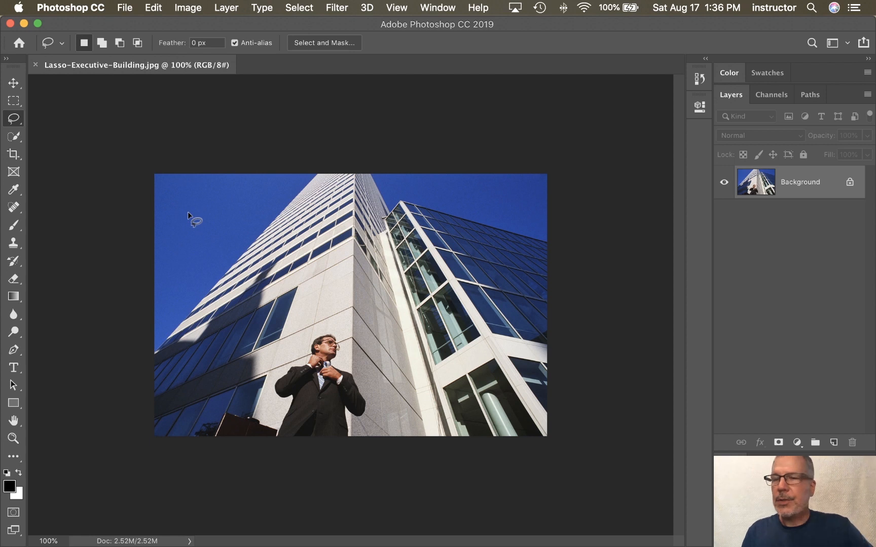
Use the Polygonal Lasso tool to select both buildings, following their rooflines against the sky and closing the outline outside the photo's side and lower edges
right_click(11, 121)
left_click(81, 130)
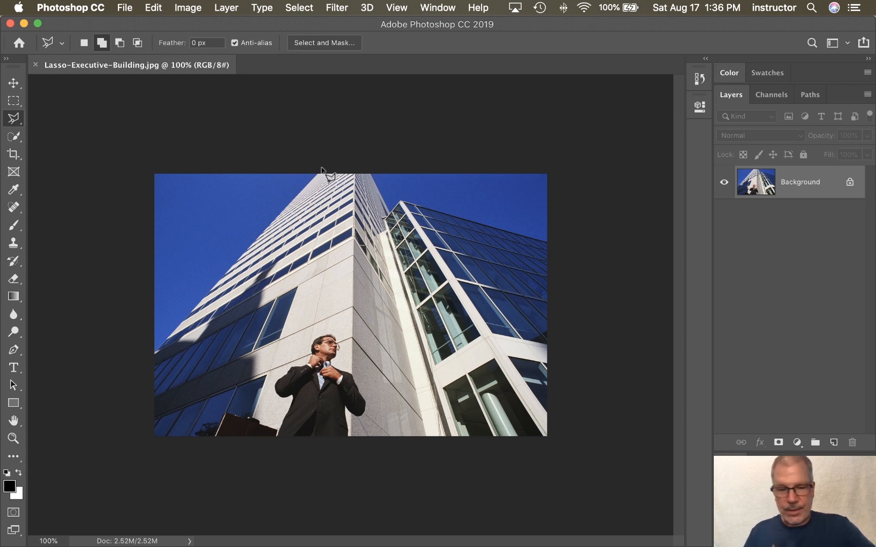
left_click(151, 357)
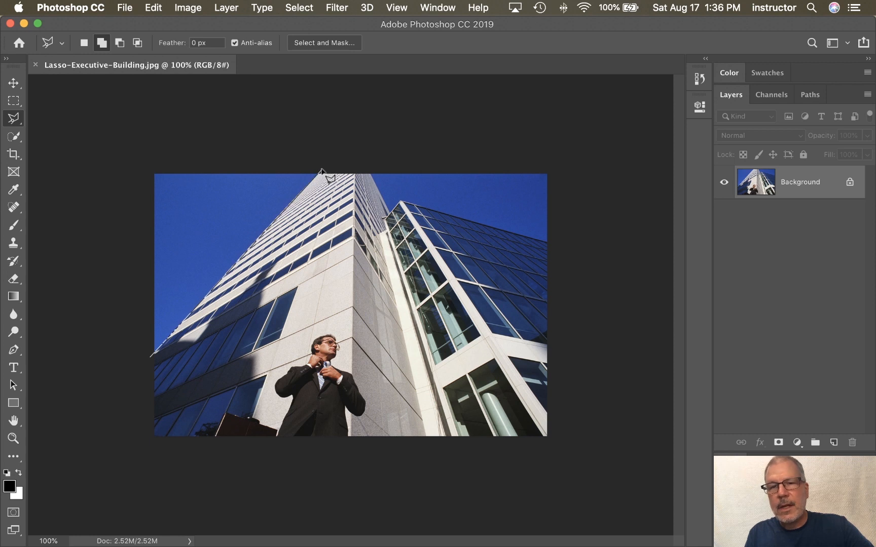
left_click(321, 169)
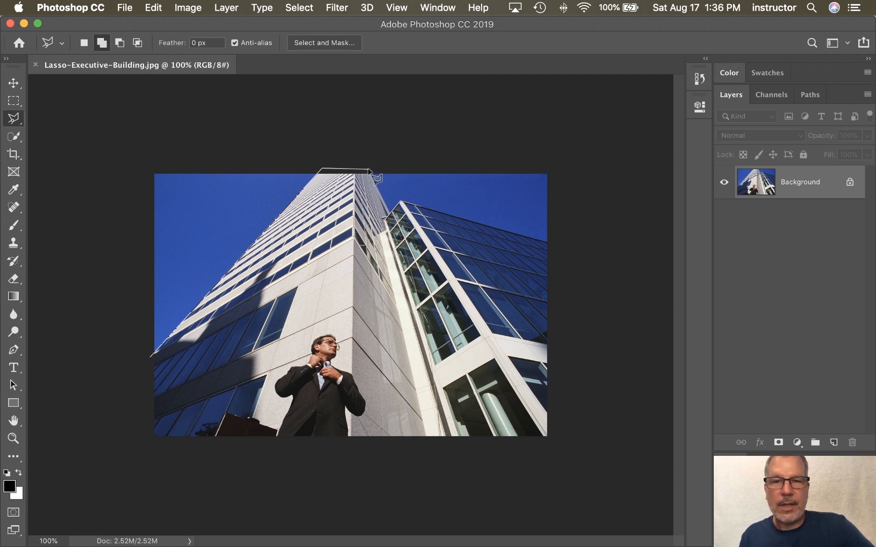
left_click(369, 169)
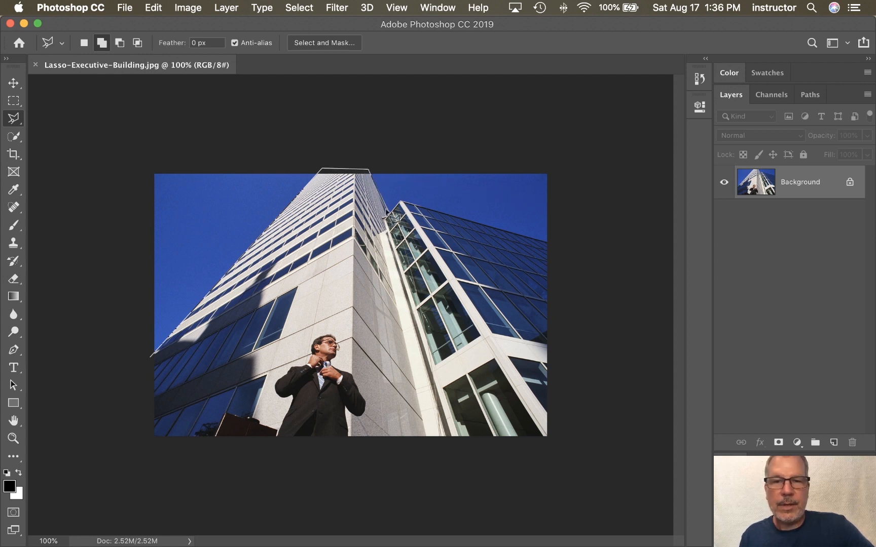
left_click(389, 216)
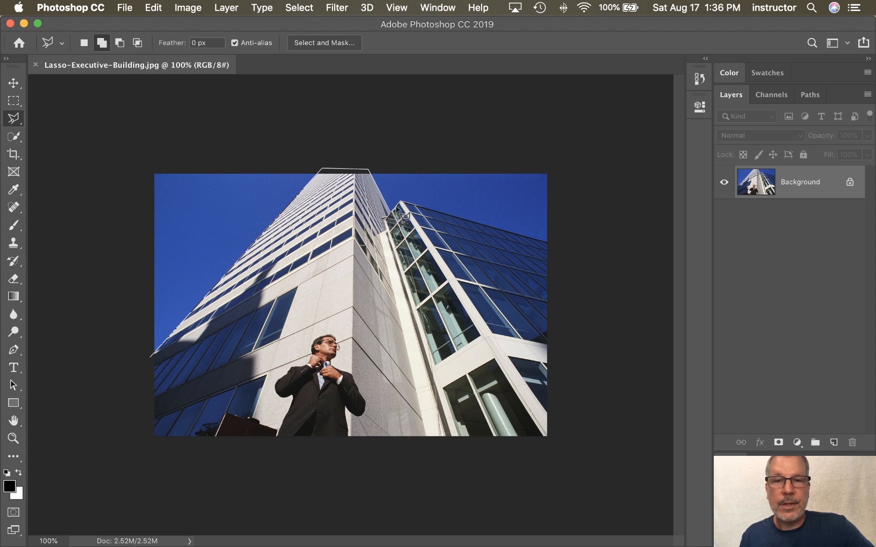
left_click(401, 201)
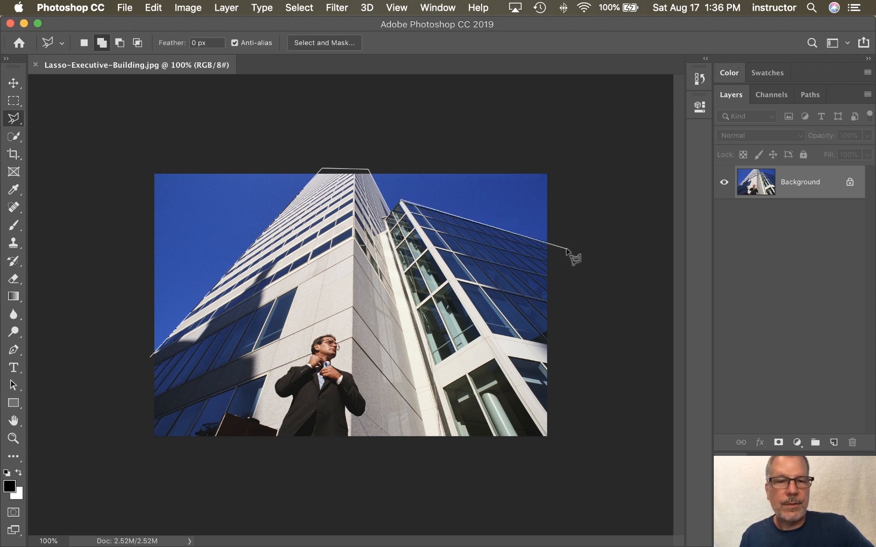
left_click(567, 248)
left_click(566, 450)
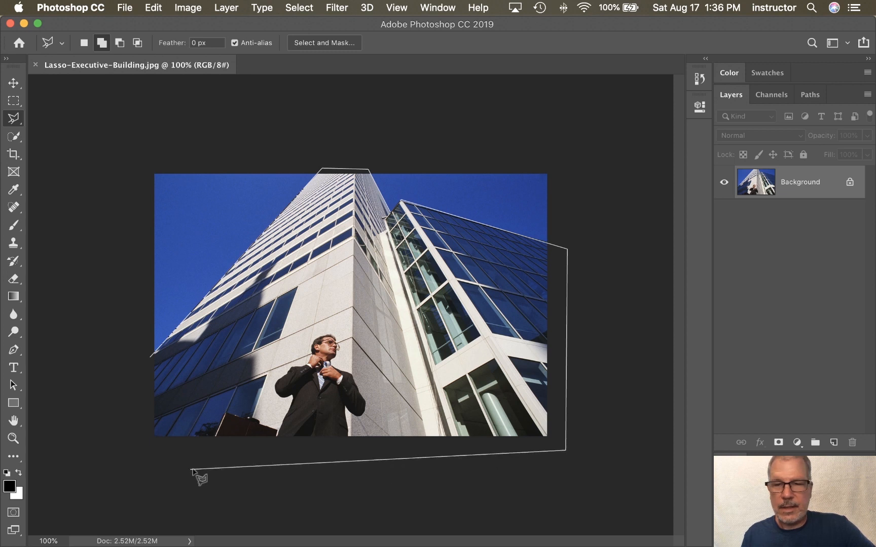
left_click(123, 455)
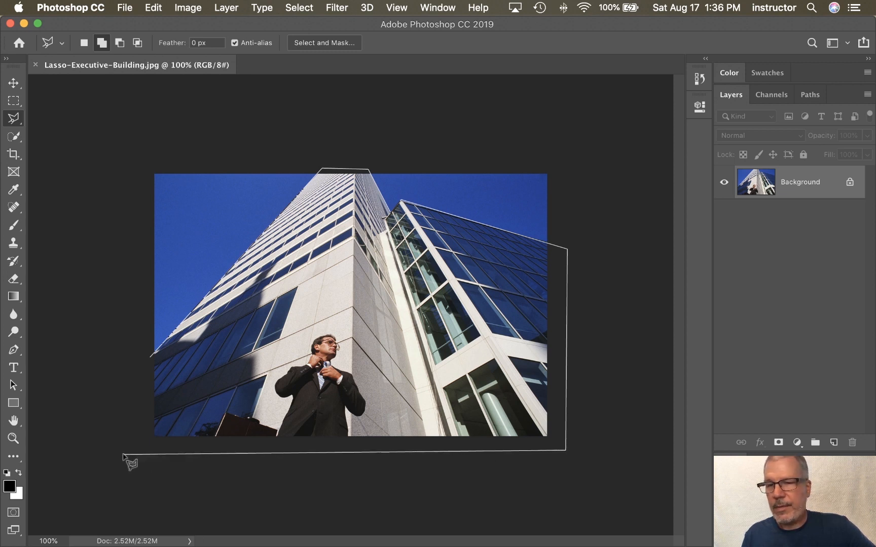
left_click(149, 359)
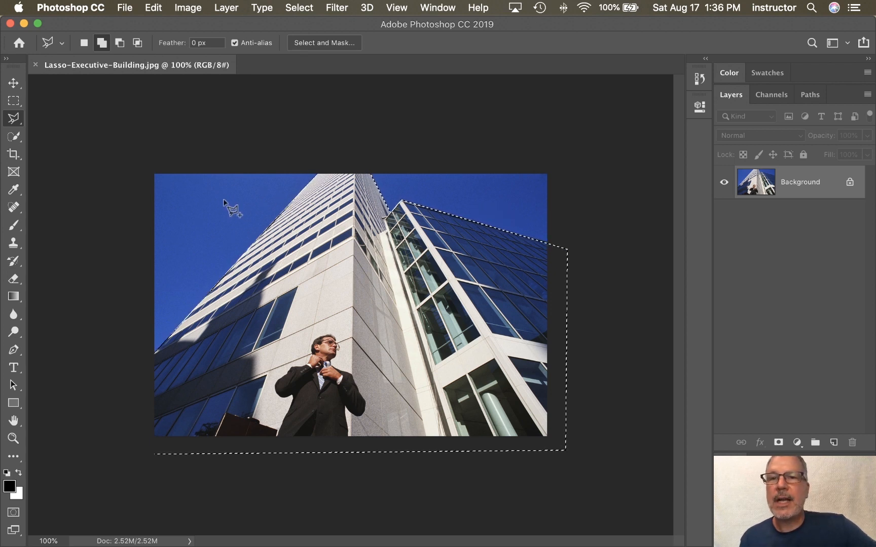
Invert the building selection to select the sky instead
left_click(299, 7)
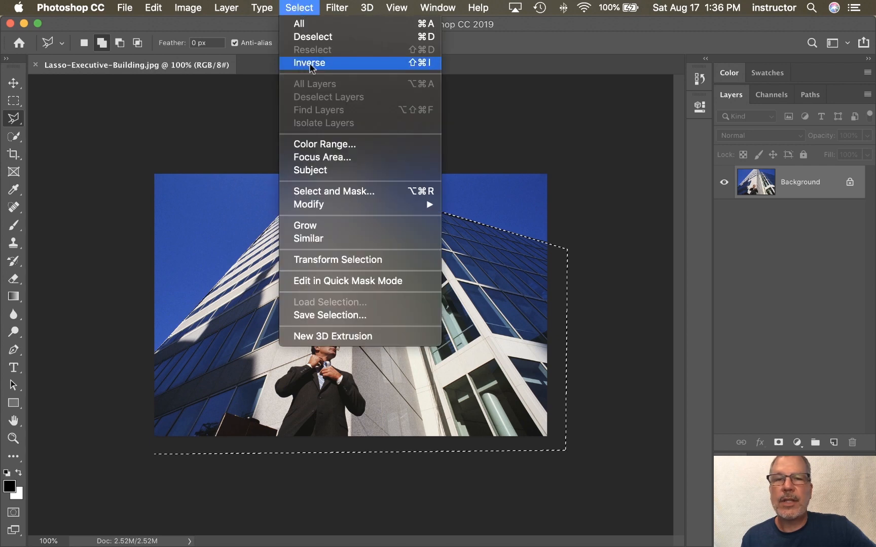
left_click(387, 65)
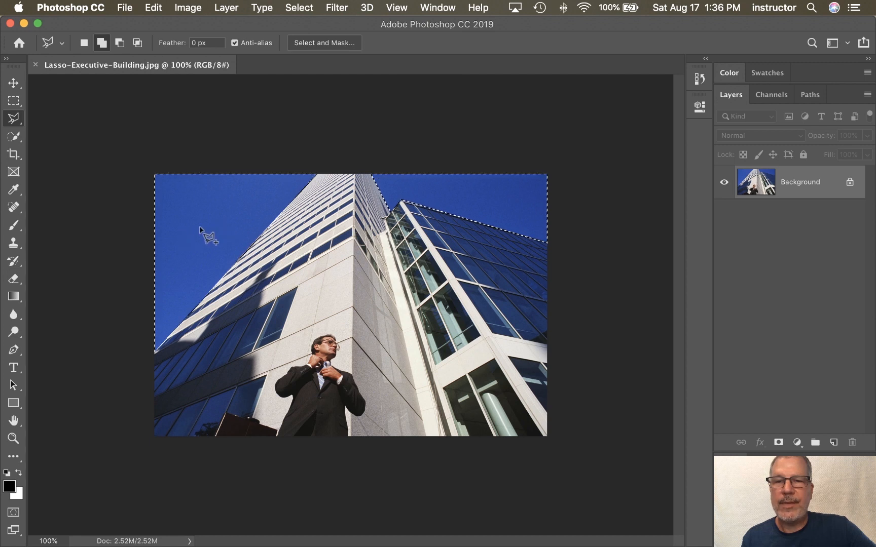